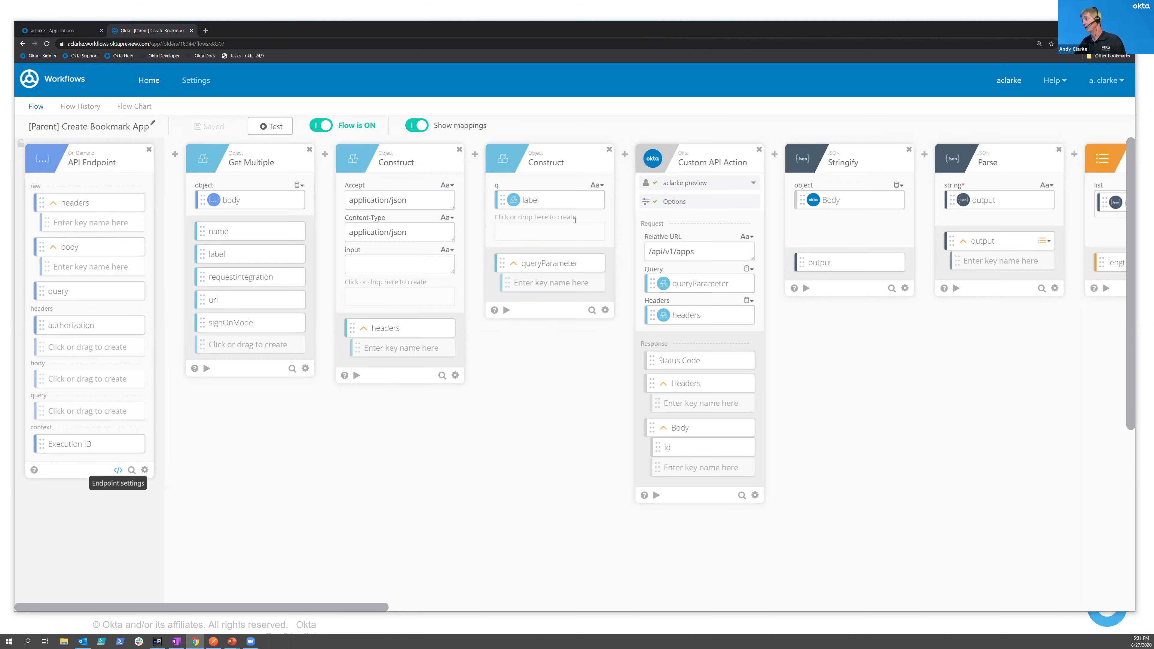
Step: After checking the flow's API endpoint settings, show the Postman request's full Discovery_test_app JSON body
click(118, 470)
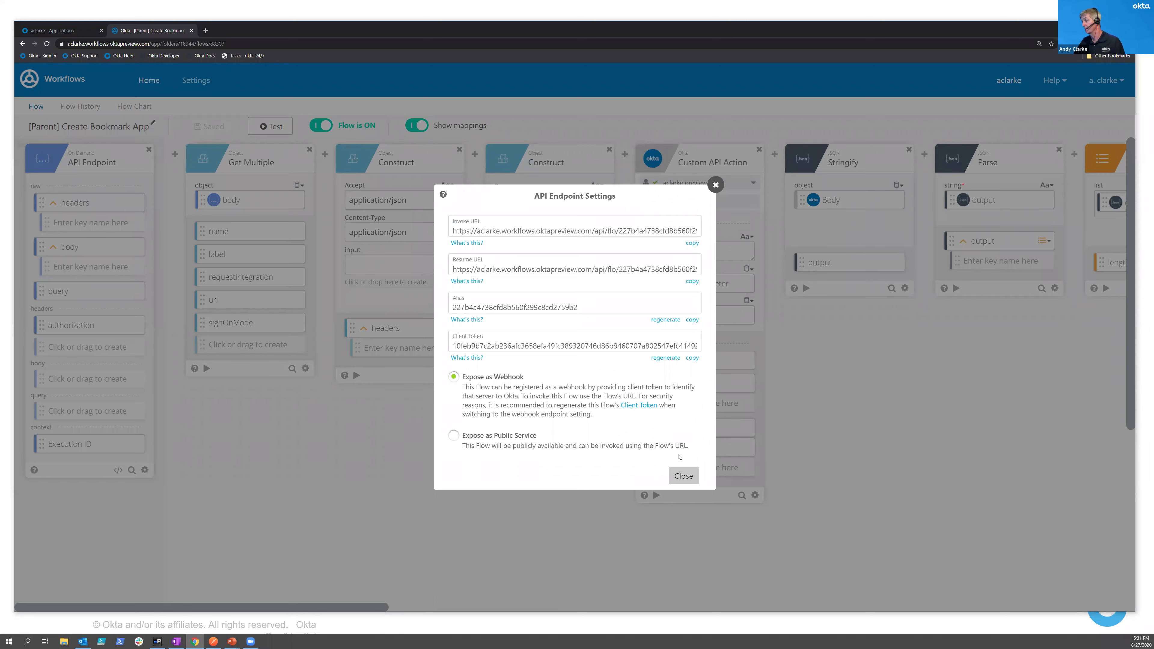
click(684, 476)
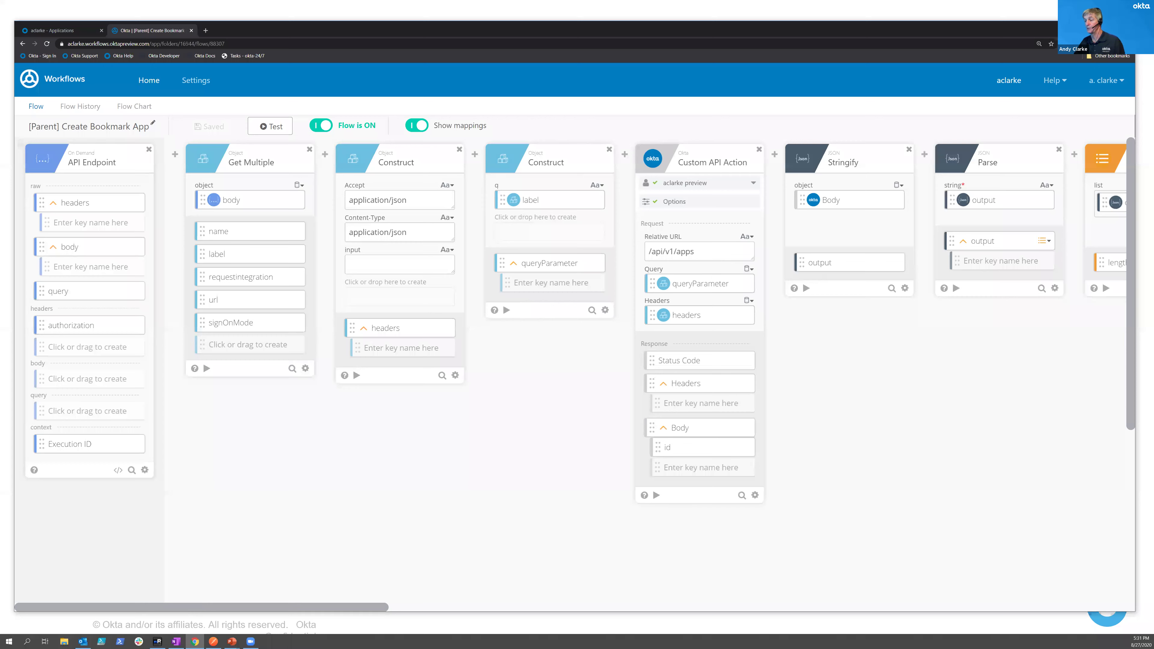
mouse_move(214, 642)
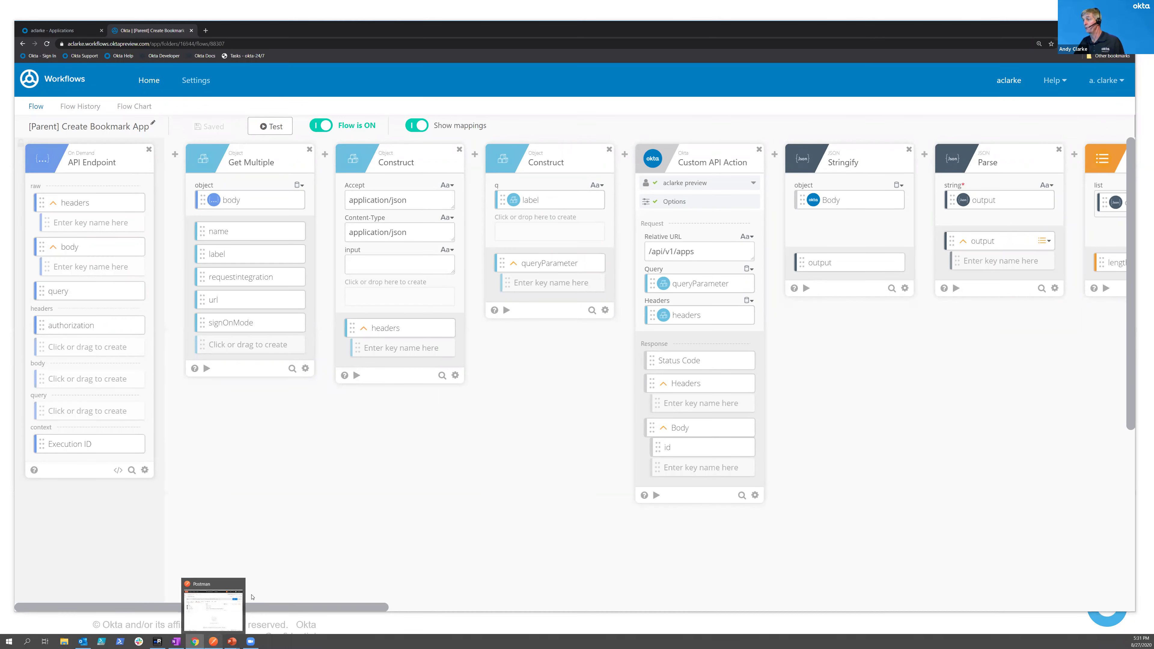
click(213, 642)
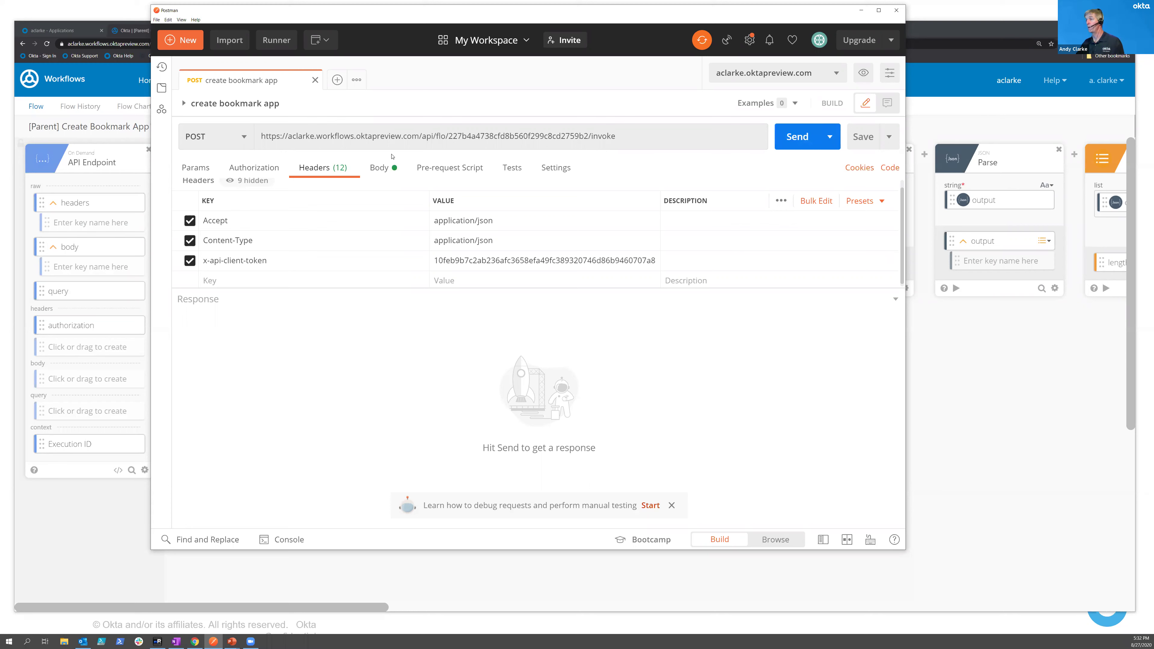
click(374, 171)
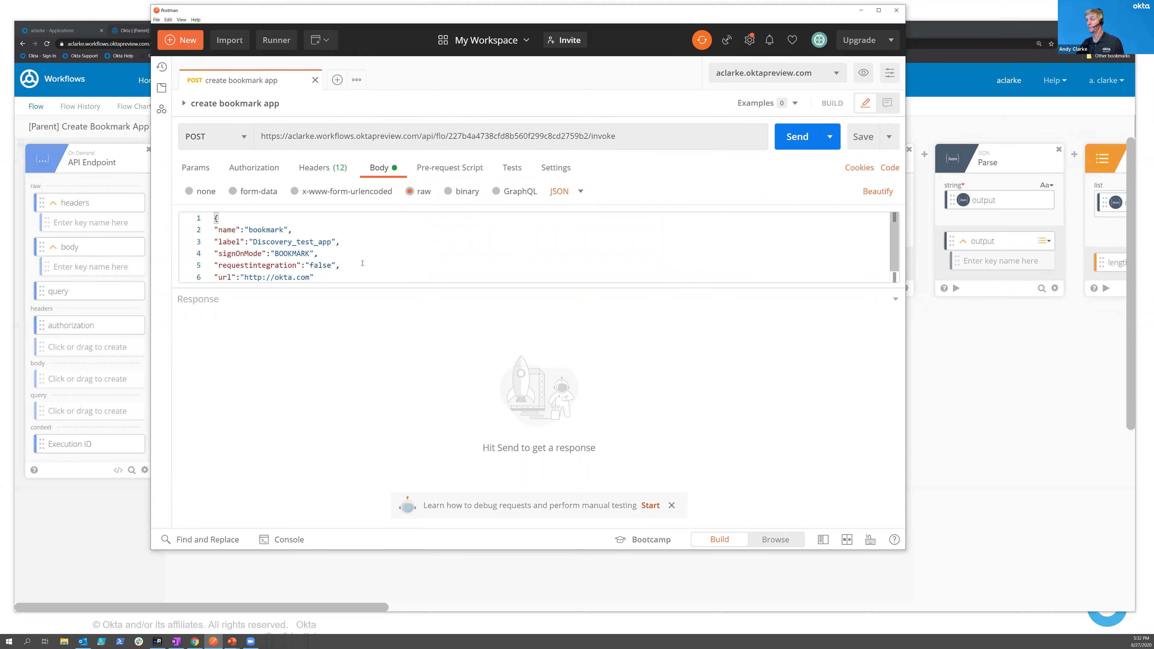
scroll(364, 268, down, 1)
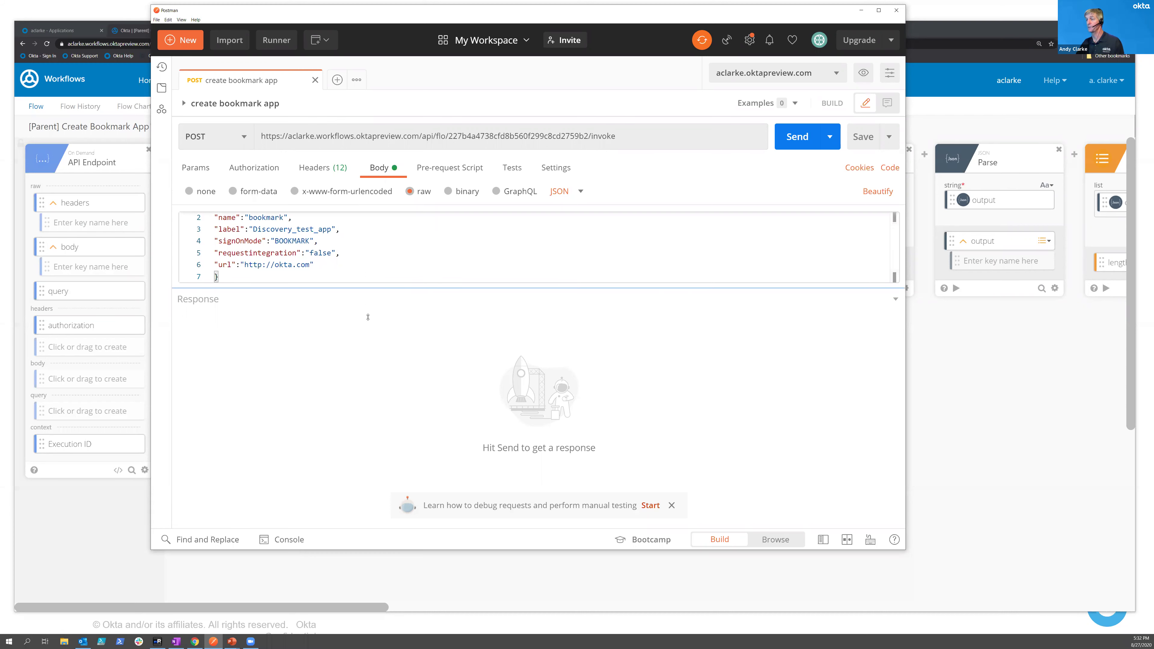
drag(368, 316, 371, 320)
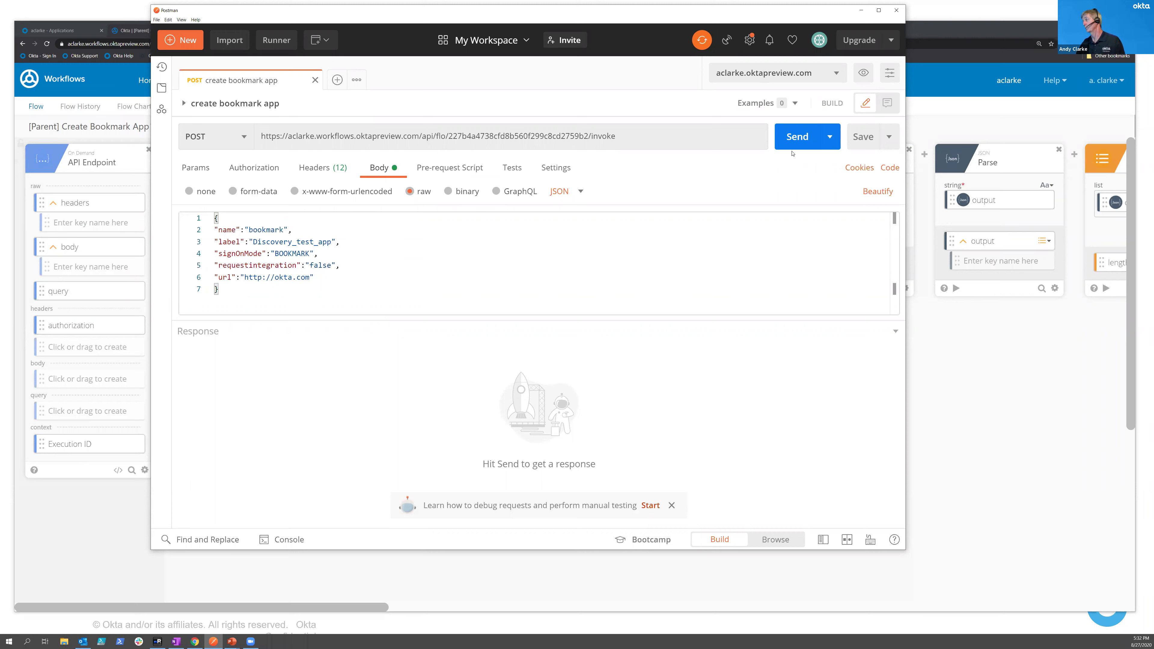
Step: Send the create bookmark app request and select the new app id in the 200 OK response
click(796, 139)
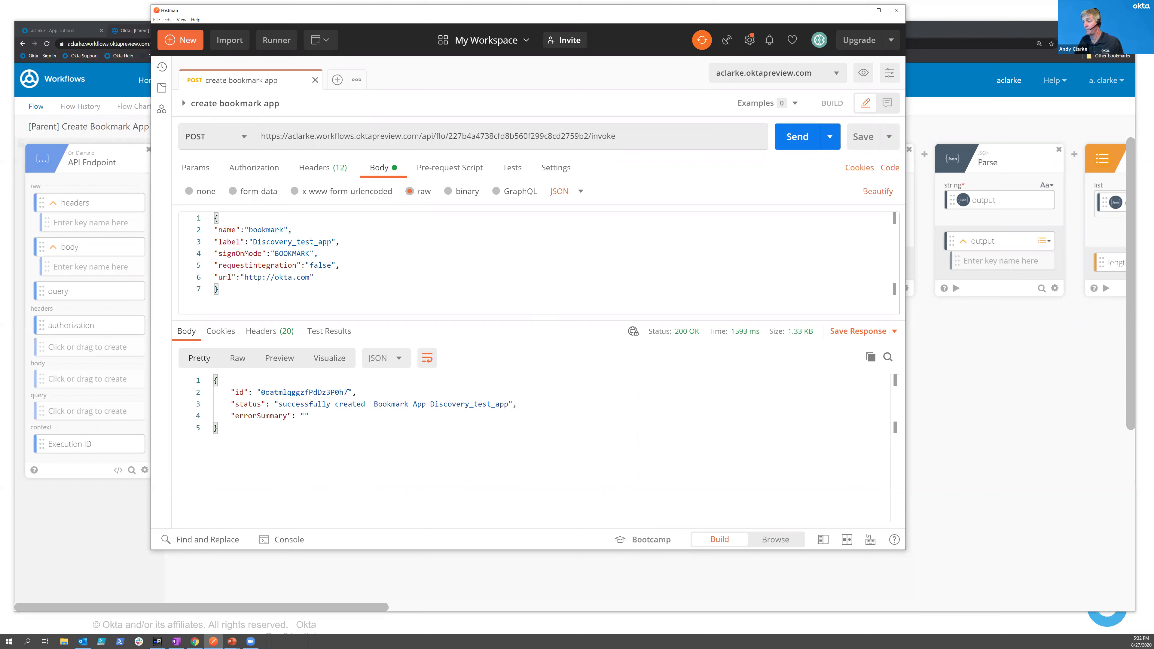
drag(349, 392, 262, 392)
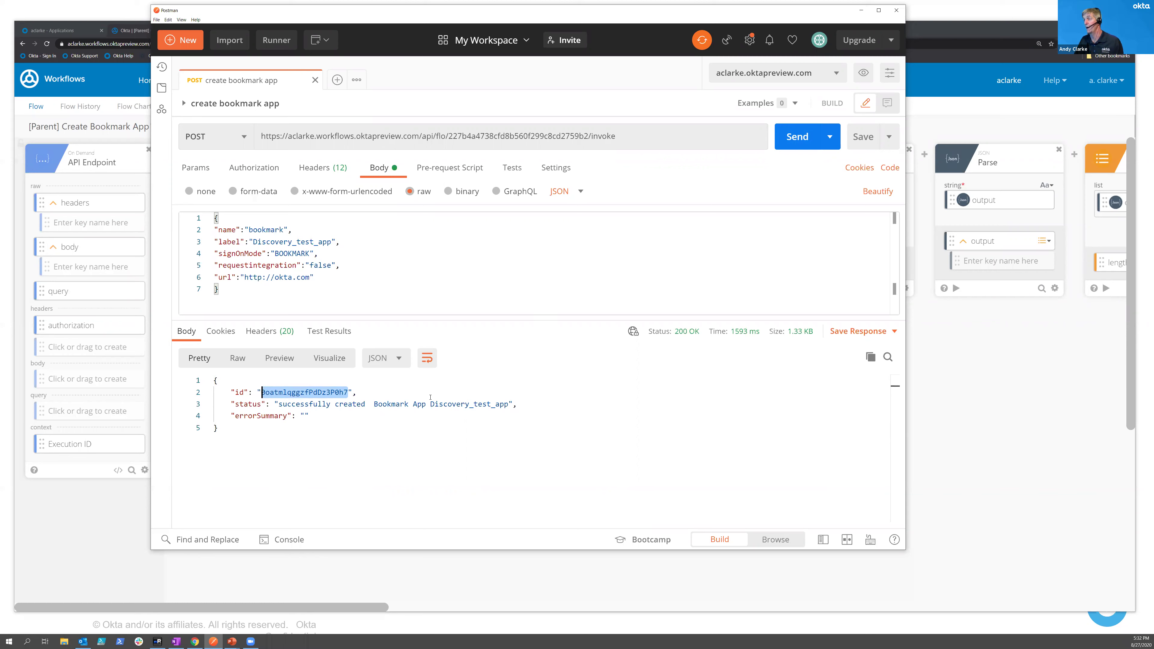
Step: Return to Okta Workflows and scroll across the flow's try branch and Construct card to Return Raw
click(861, 9)
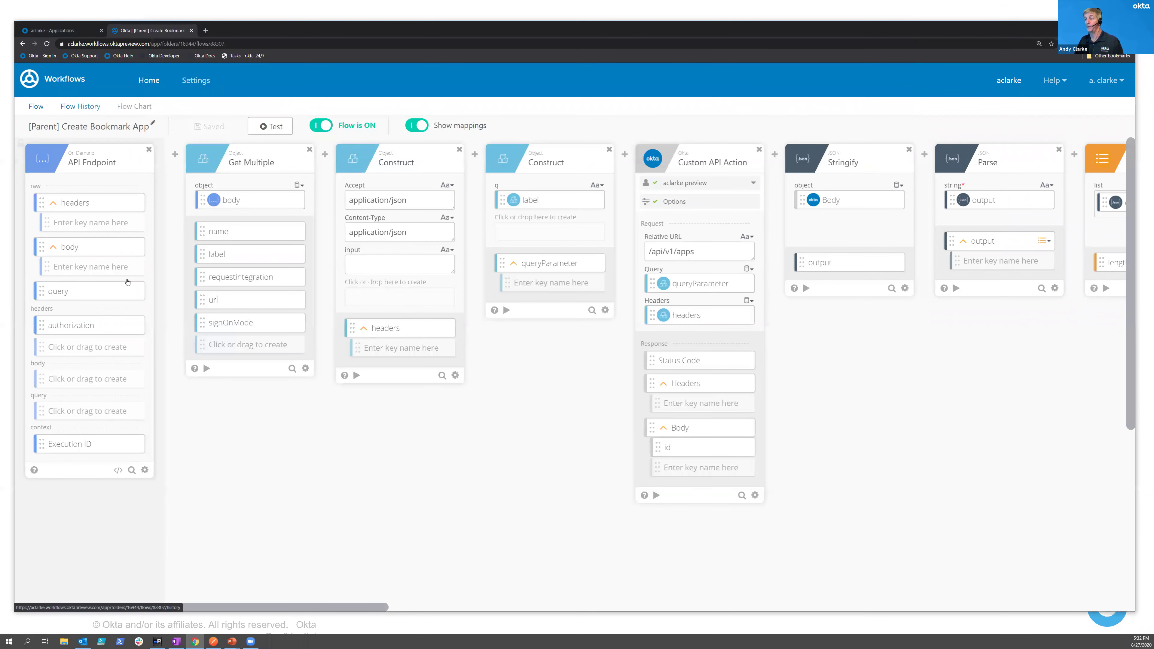
mouse_move(164, 610)
mouse_down()
mouse_move(209, 603)
mouse_move(178, 605)
mouse_up()
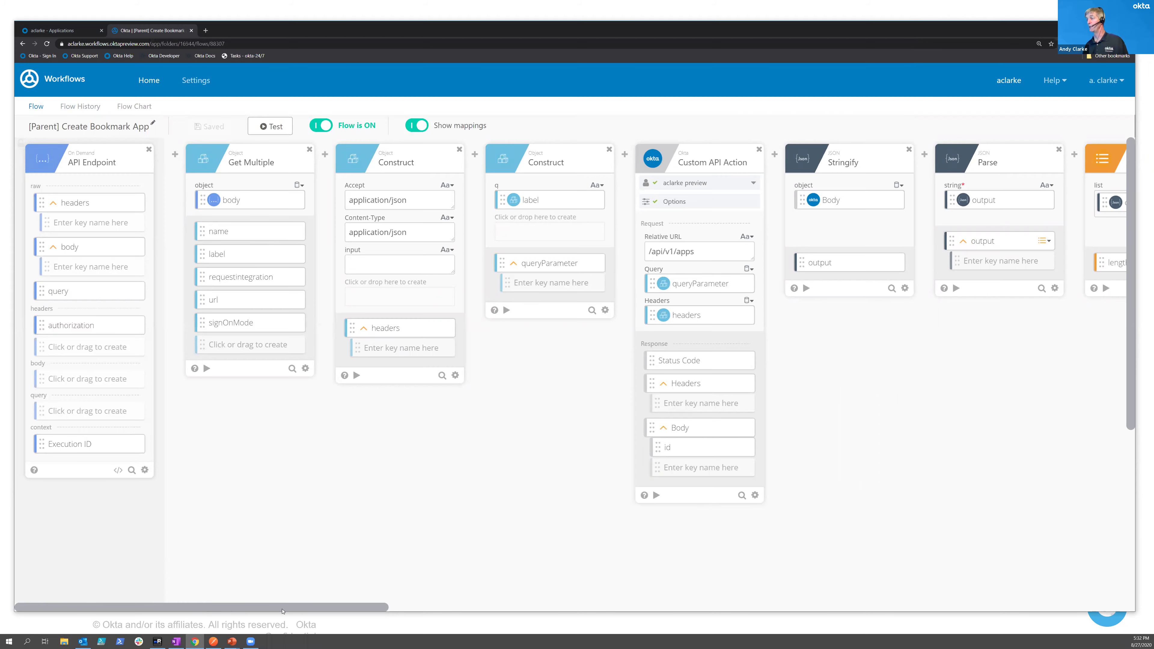
drag(282, 609, 342, 599)
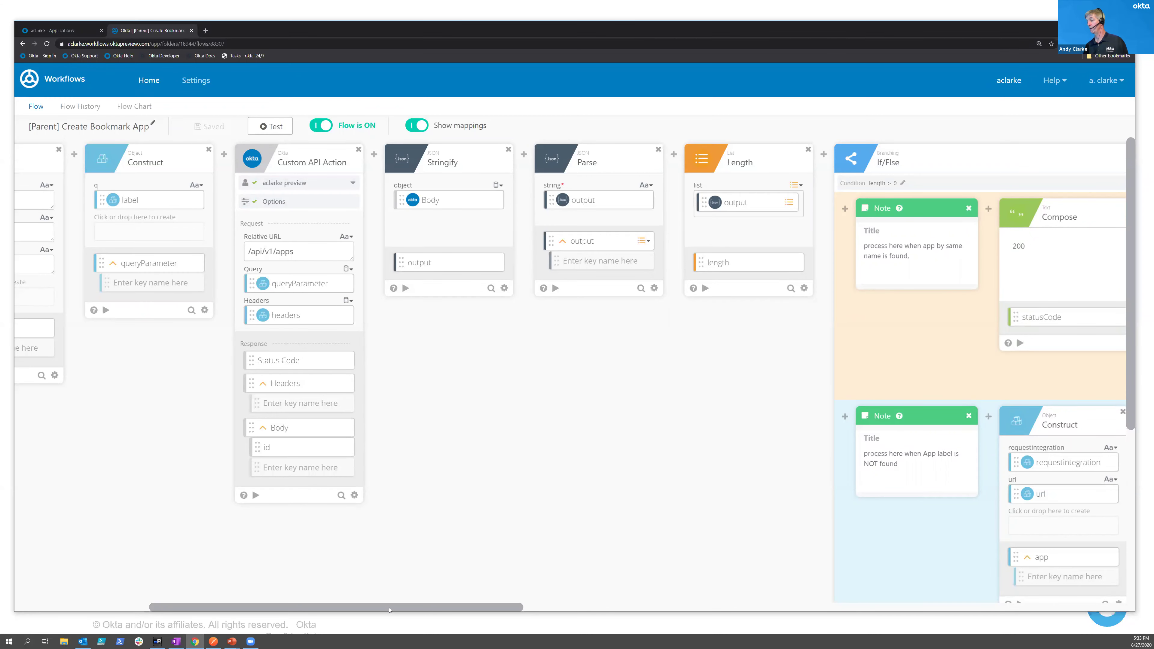
scroll(577, 284, right, 10)
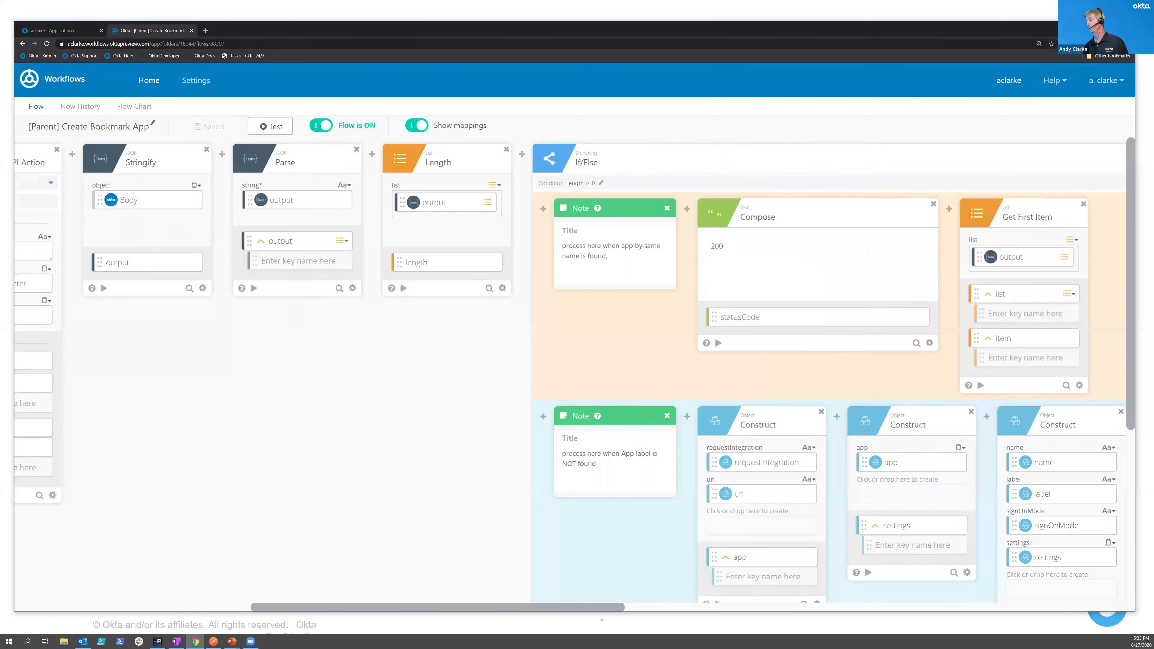
scroll(578, 284, right, 2)
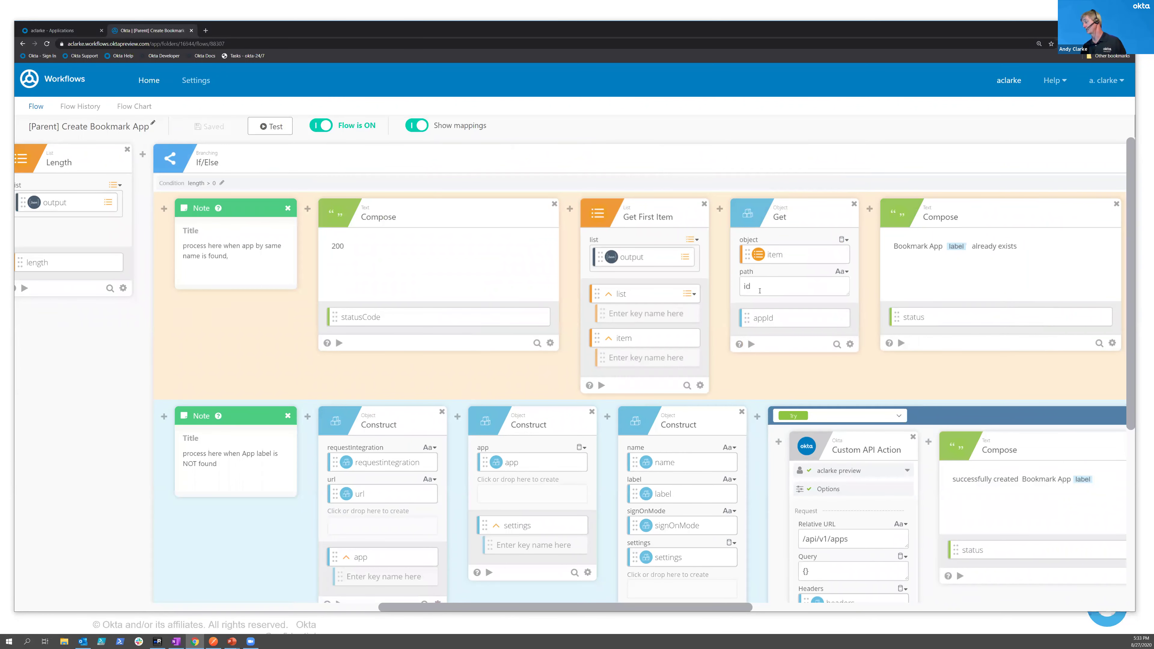
mouse_move(382, 455)
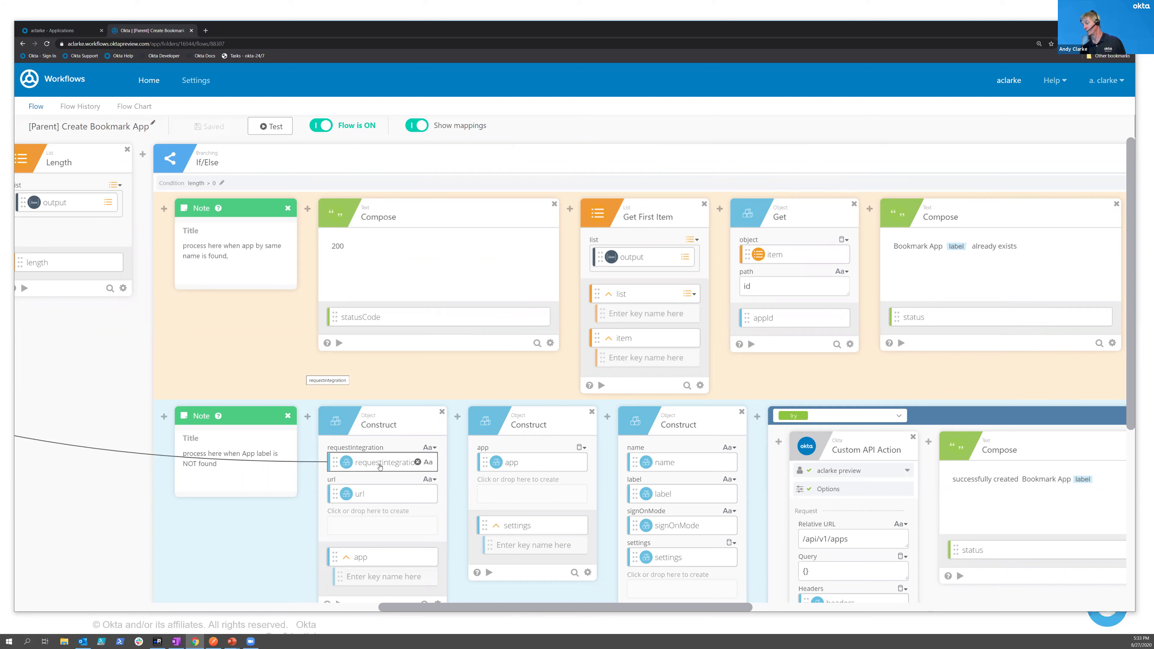
drag(522, 611, 591, 615)
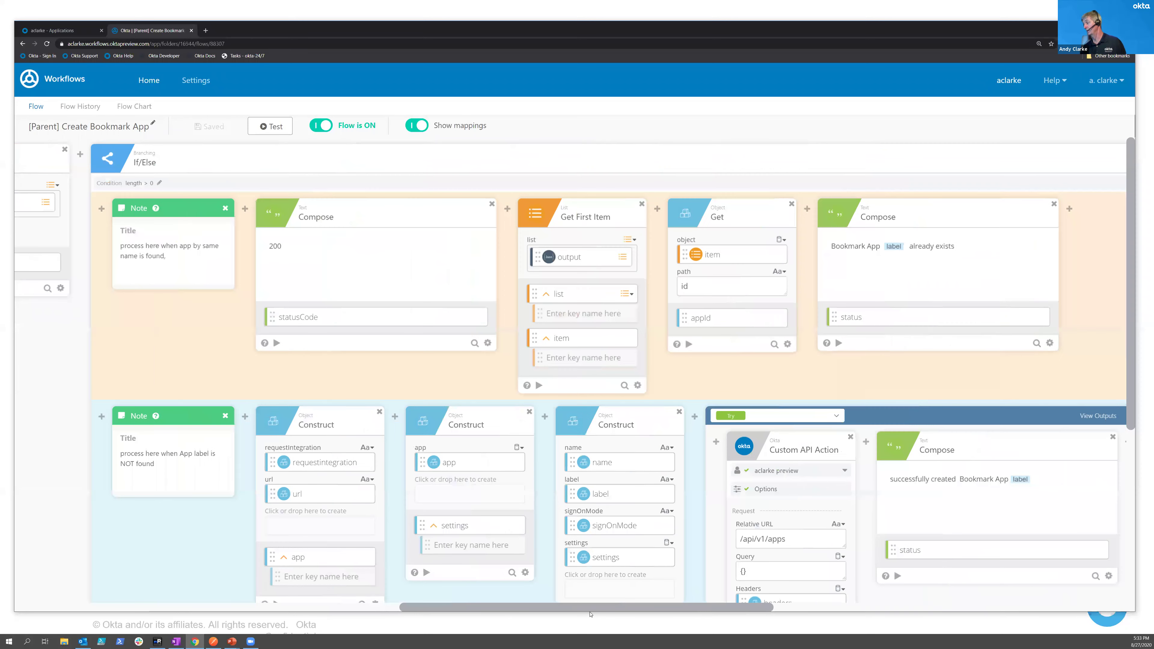
scroll(591, 591, right, 5)
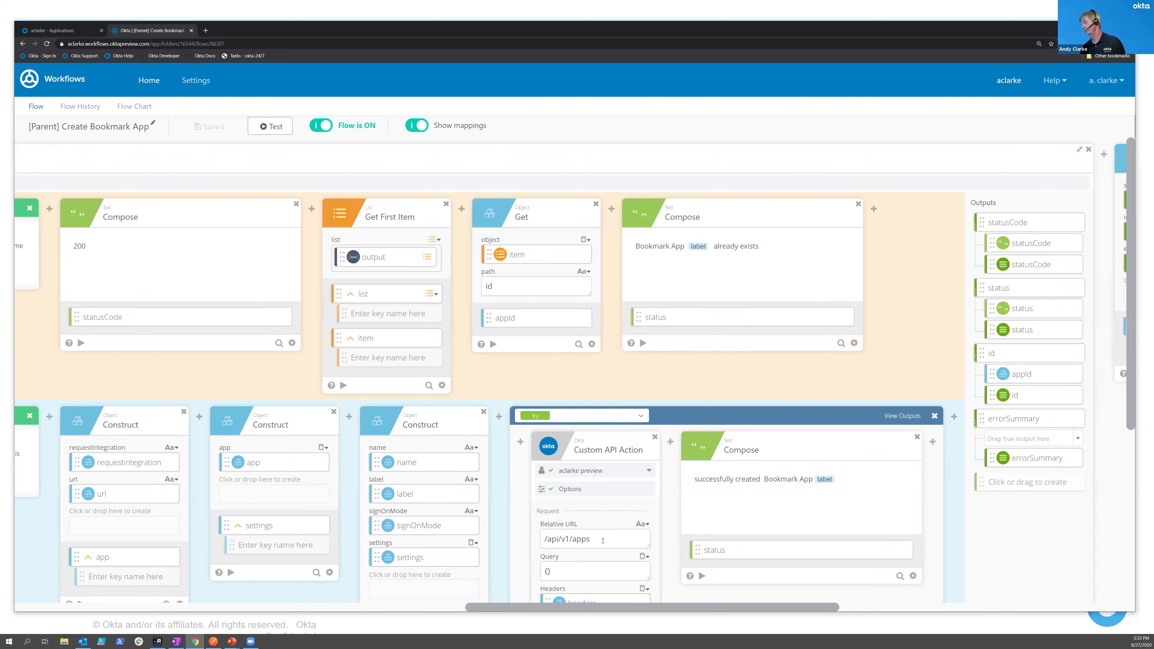
drag(653, 610, 704, 615)
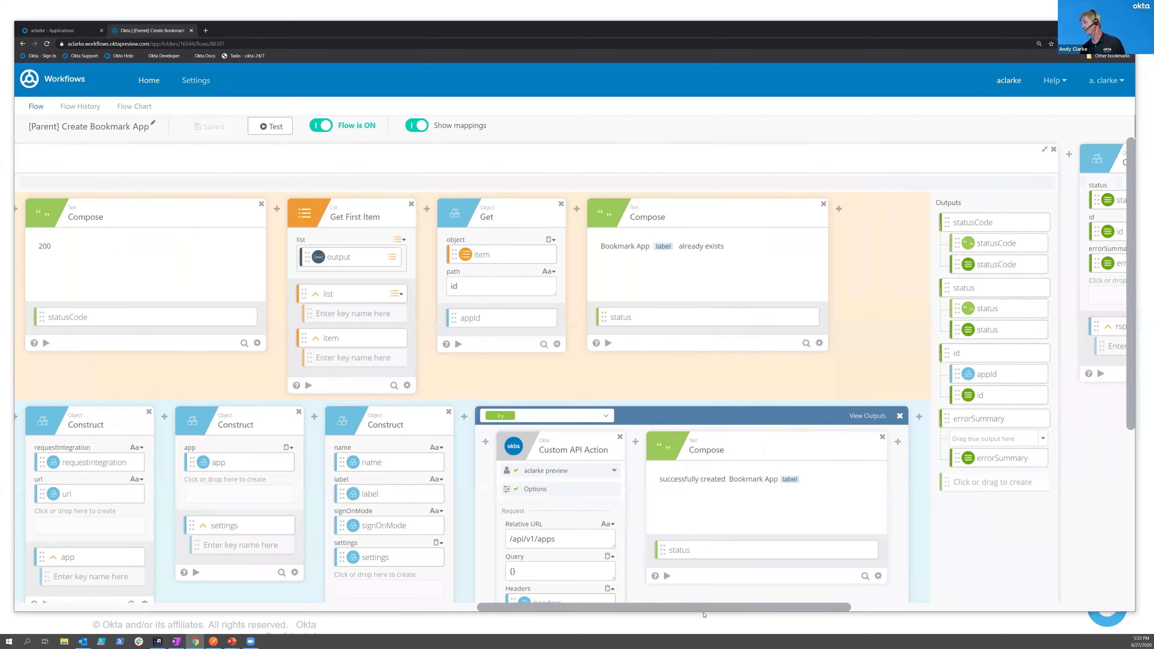
drag(779, 616, 903, 616)
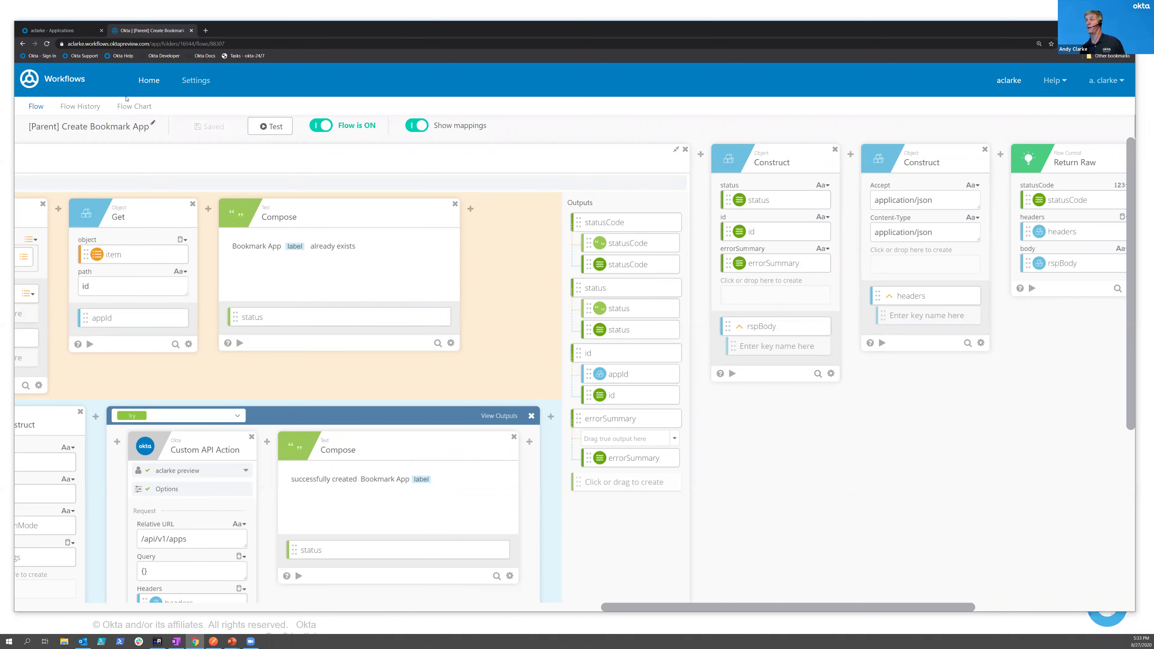
Step: In Flow History, inspect the bookmark body the API Endpoint card received in the 5:32 PM run
click(81, 106)
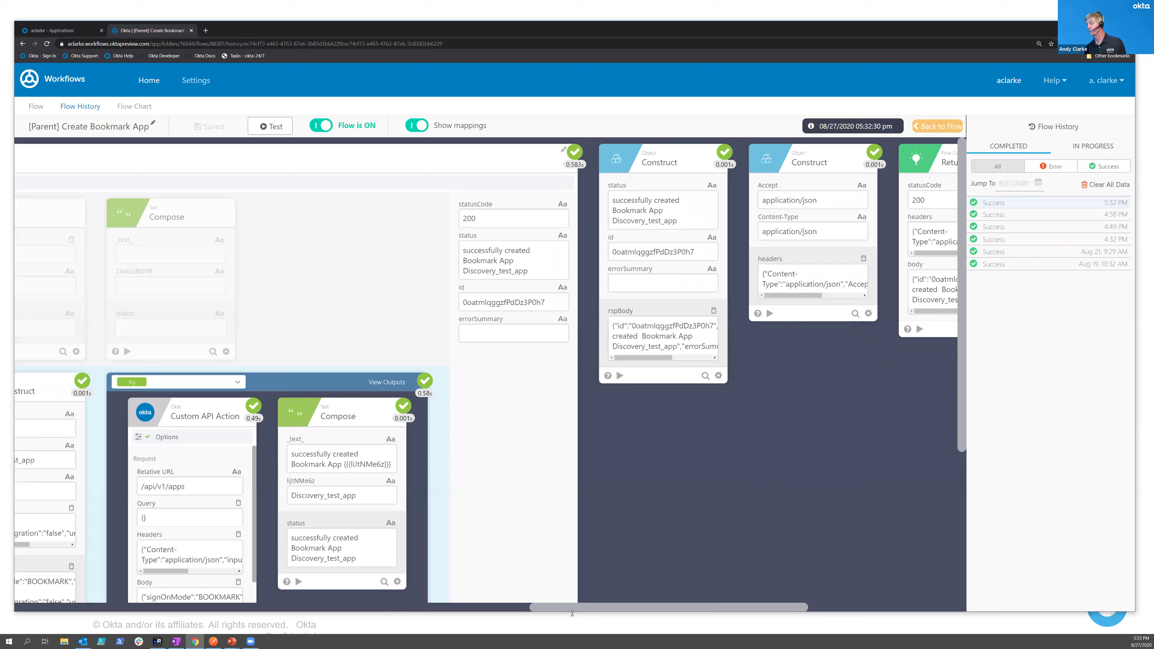
scroll(371, 609, left, 15)
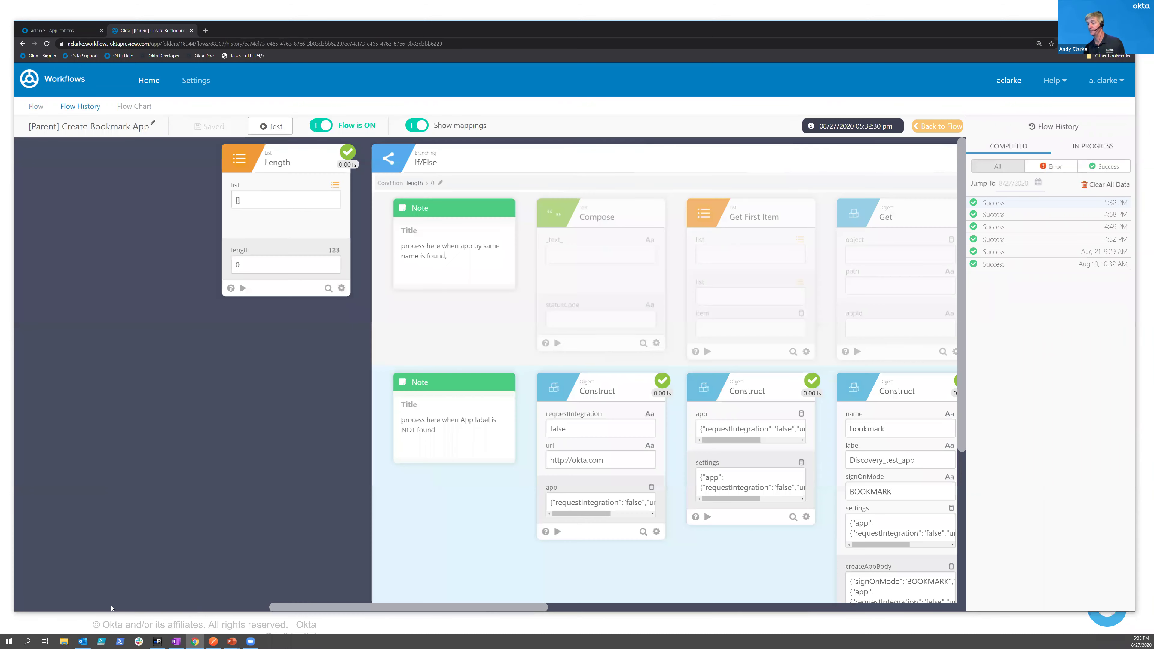
scroll(37, 603, left, 2)
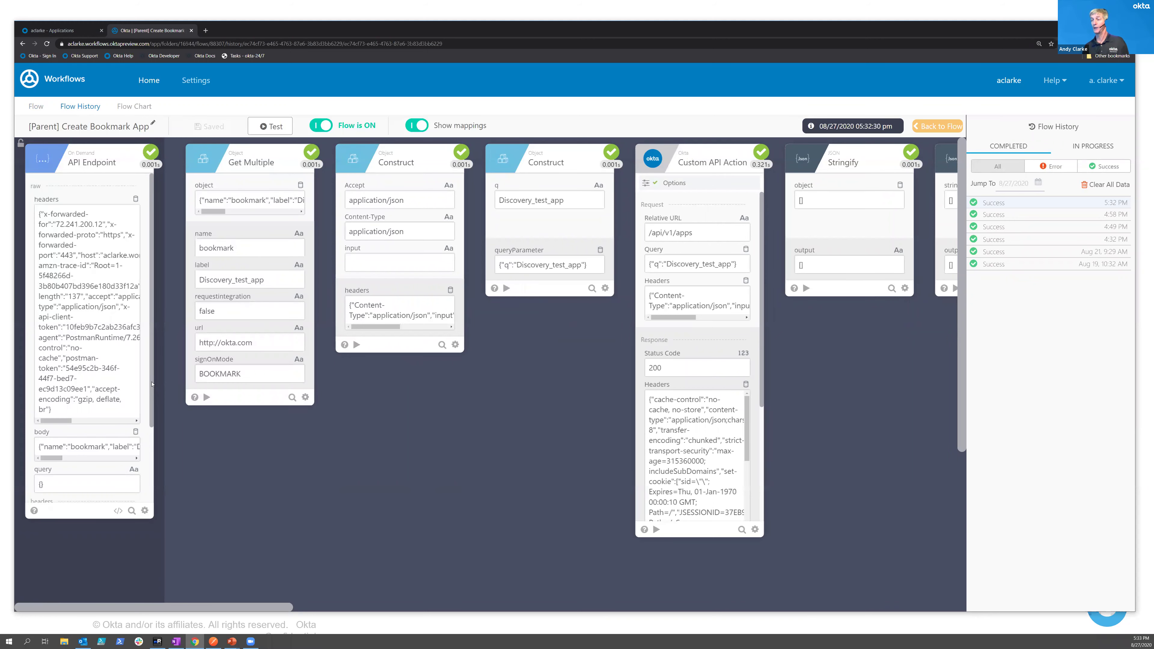
scroll(145, 386, down, 3)
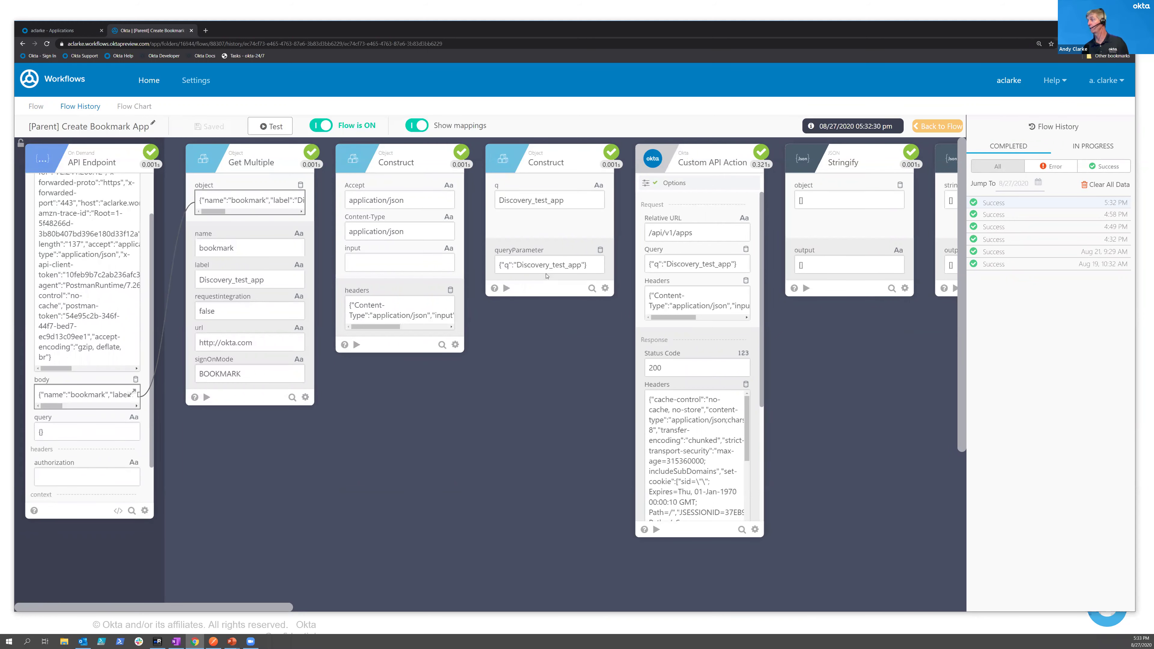
click(133, 392)
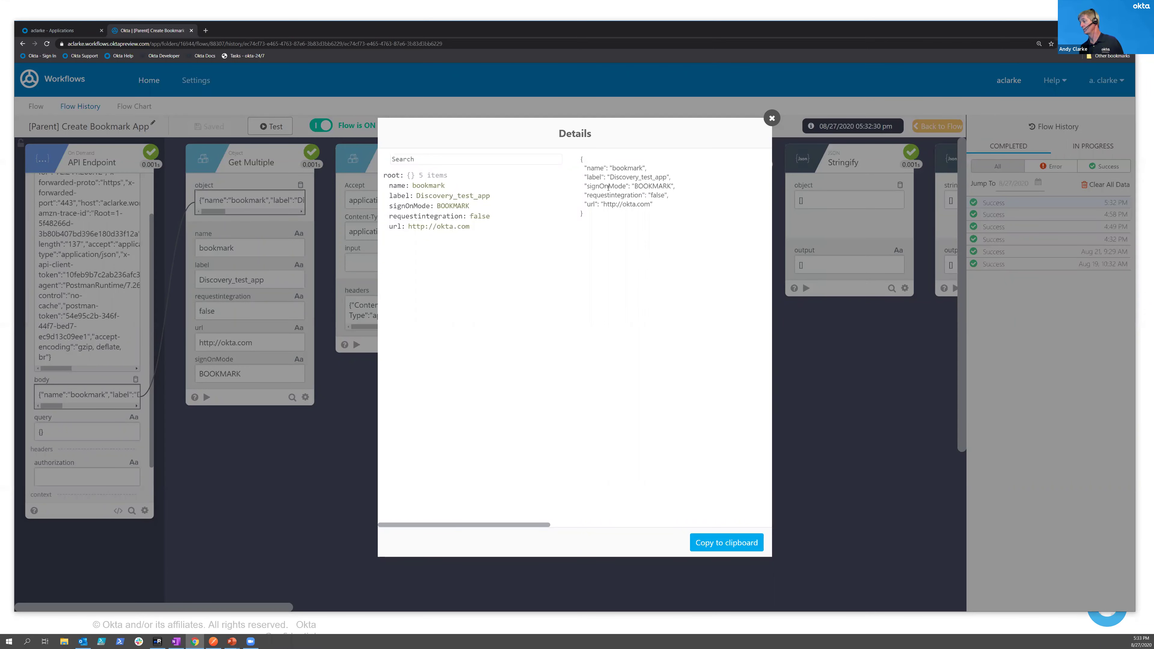
click(772, 119)
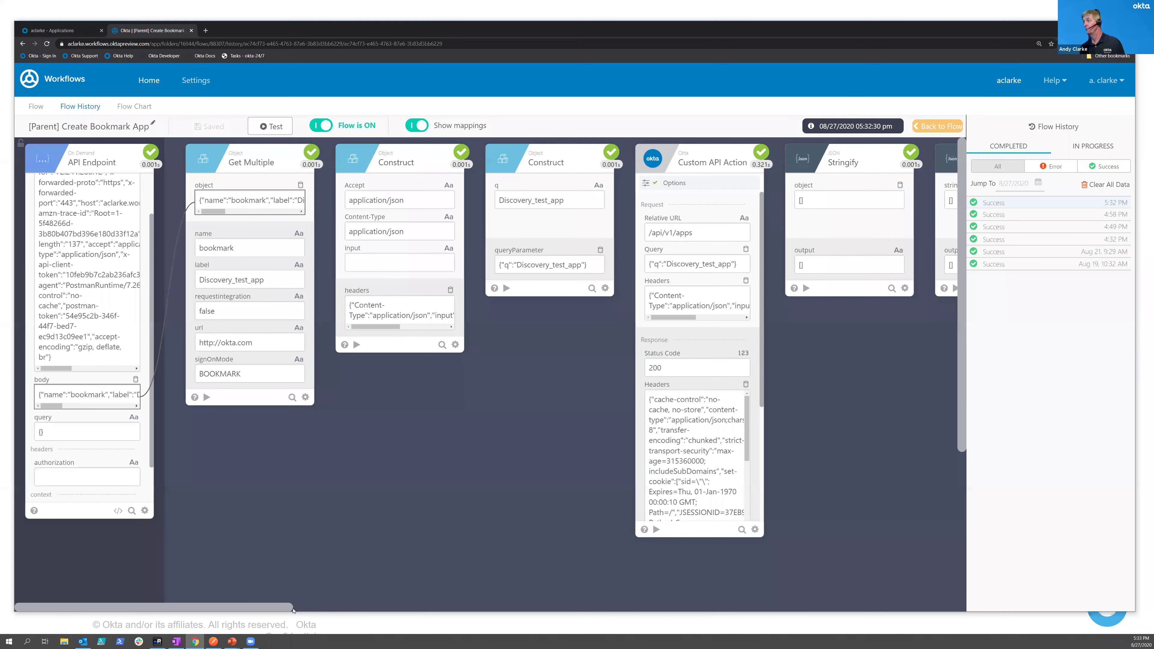
Step: Scroll through the not-found If/Else branch to the Construct card and expand its rspBody details
drag(294, 610, 410, 612)
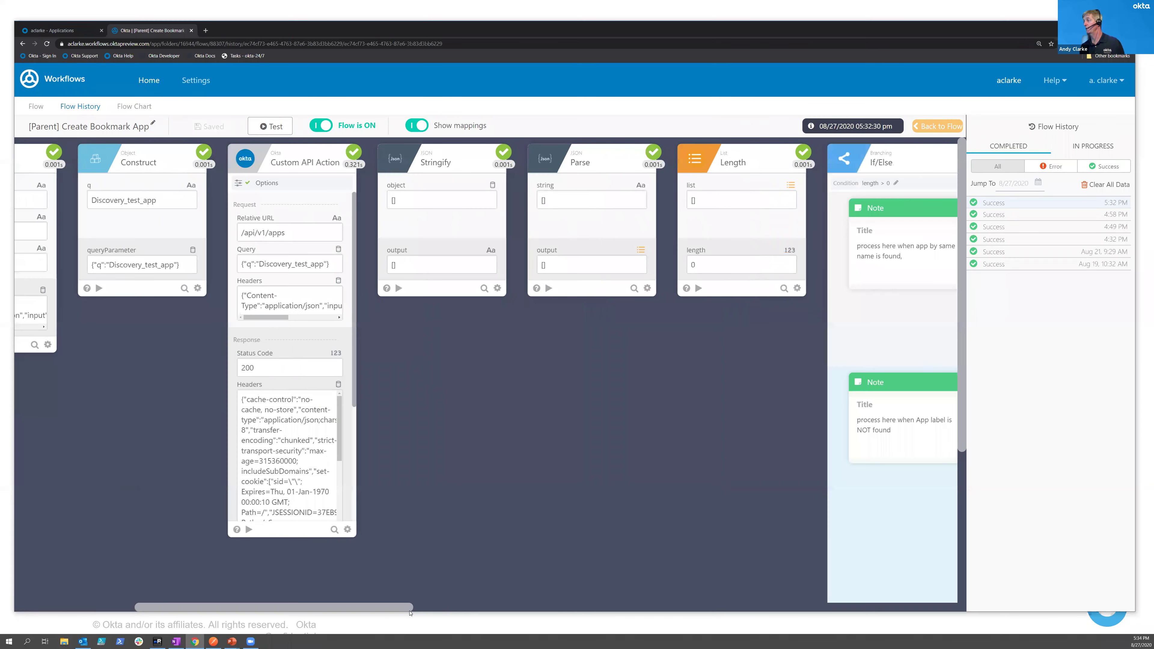
scroll(118, 278, right, 5)
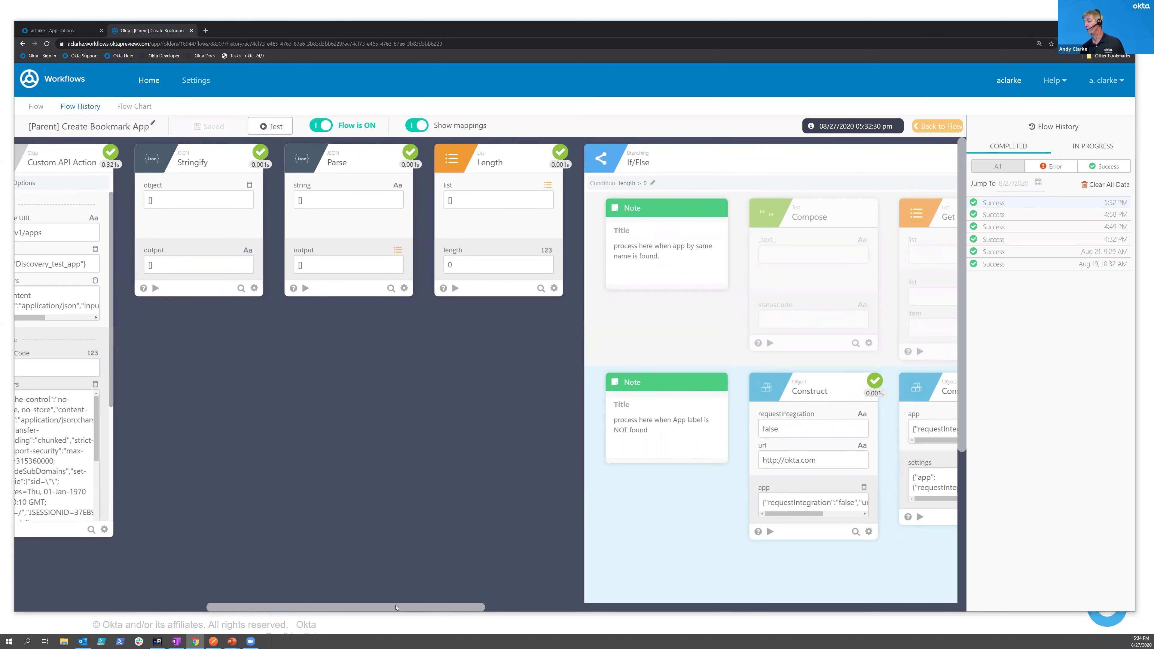
drag(396, 608, 441, 618)
scroll(388, 405, right, 8)
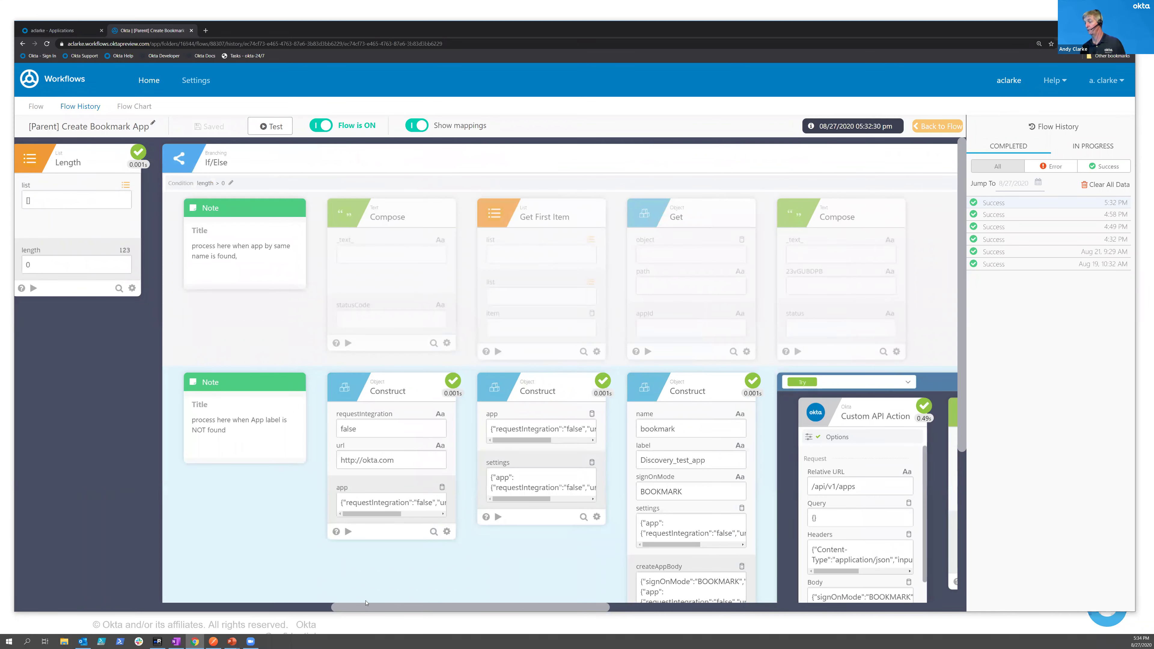
drag(369, 610, 401, 615)
scroll(323, 472, right, 6)
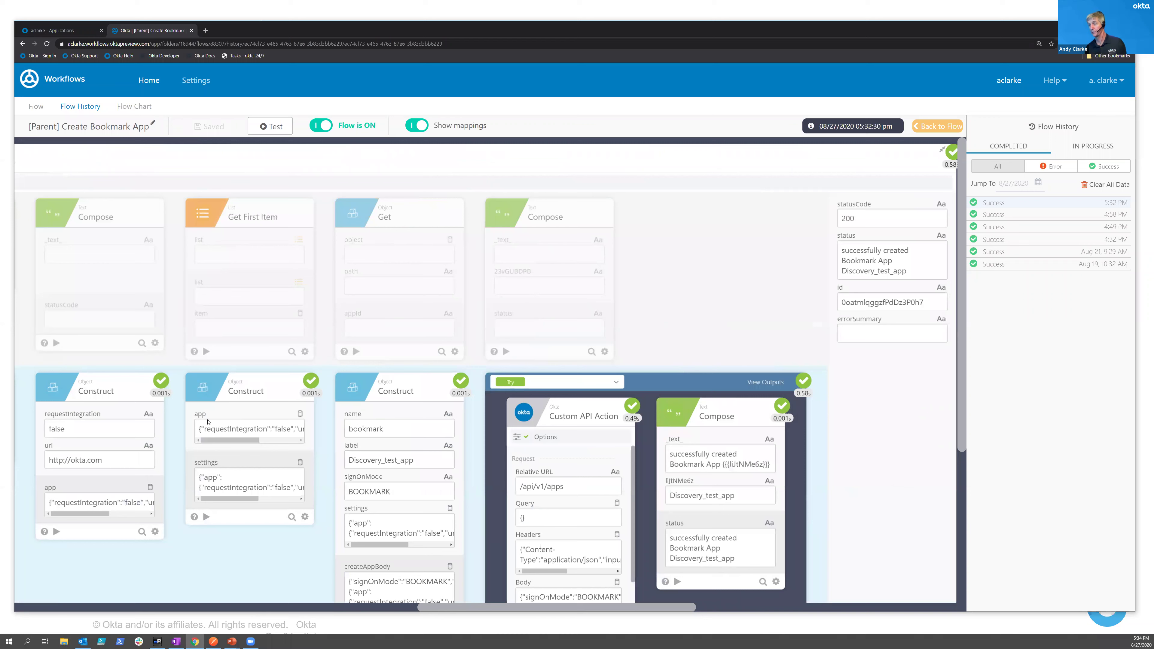
mouse_move(208, 422)
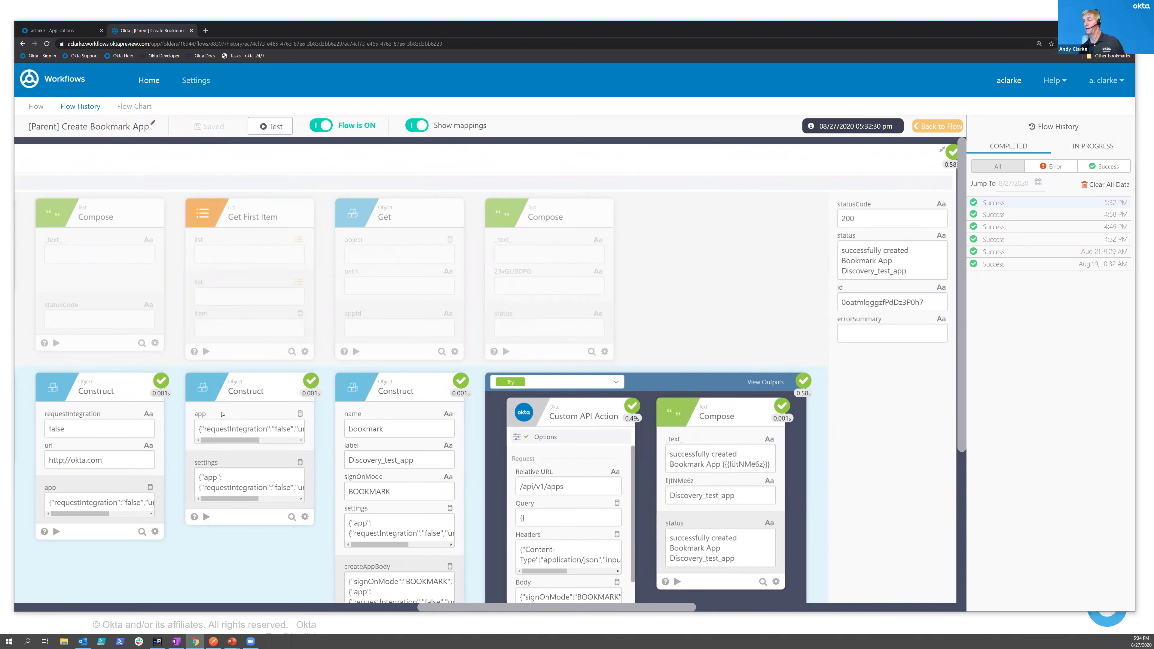
mouse_move(134, 499)
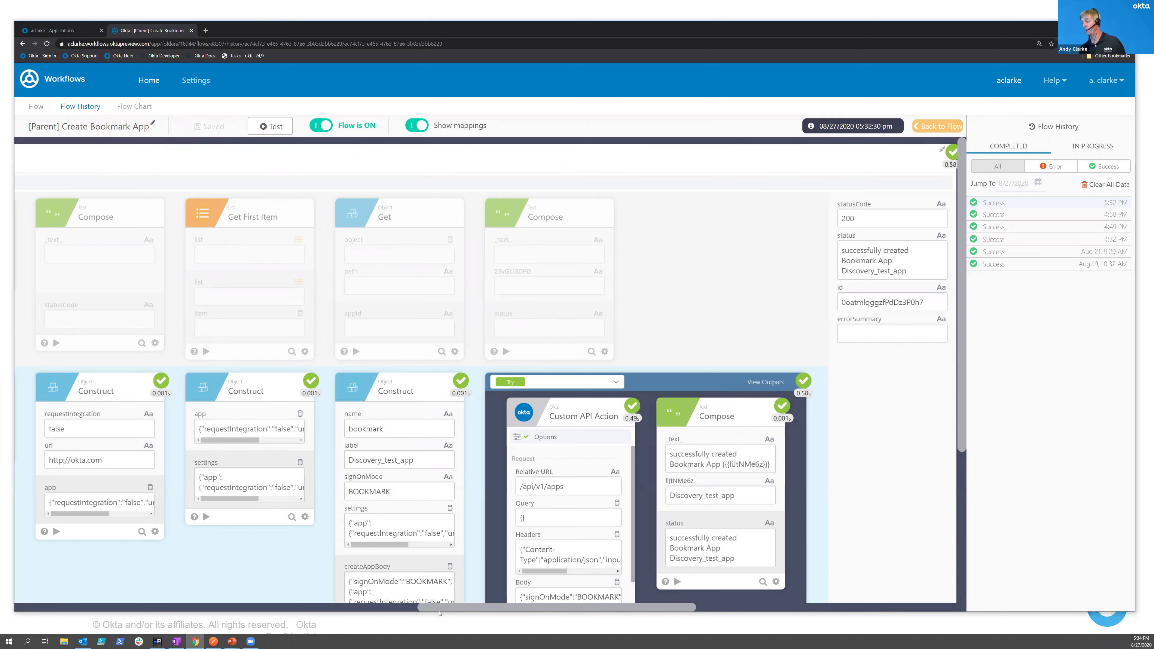
scroll(504, 616, right, 6)
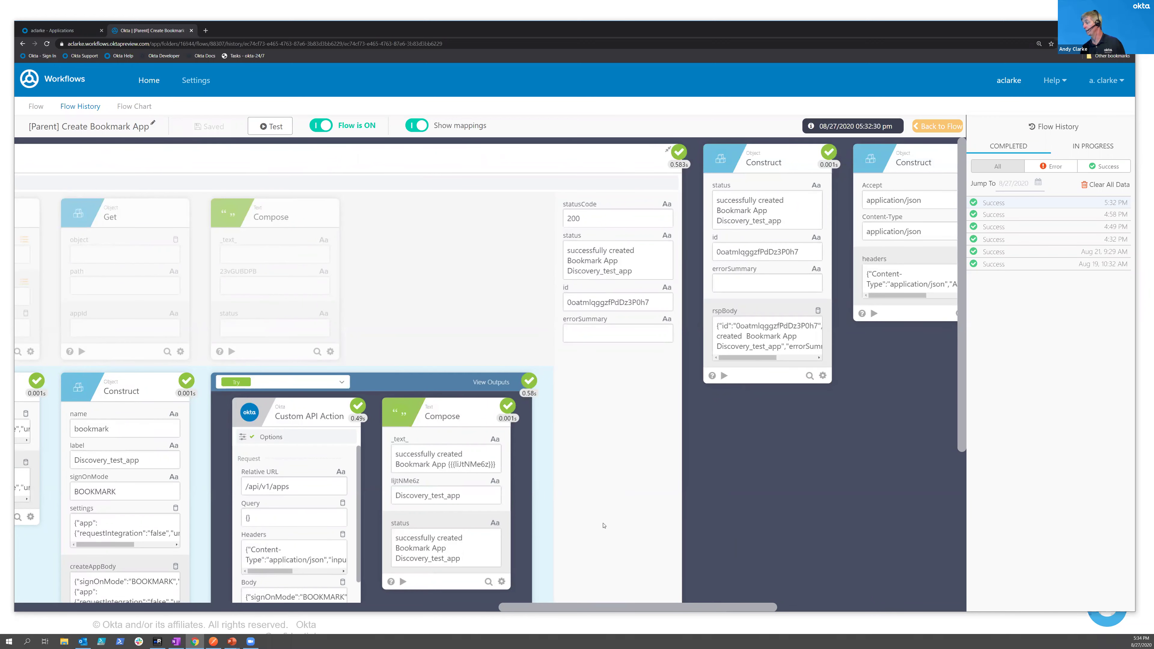
drag(615, 610, 721, 605)
mouse_move(723, 285)
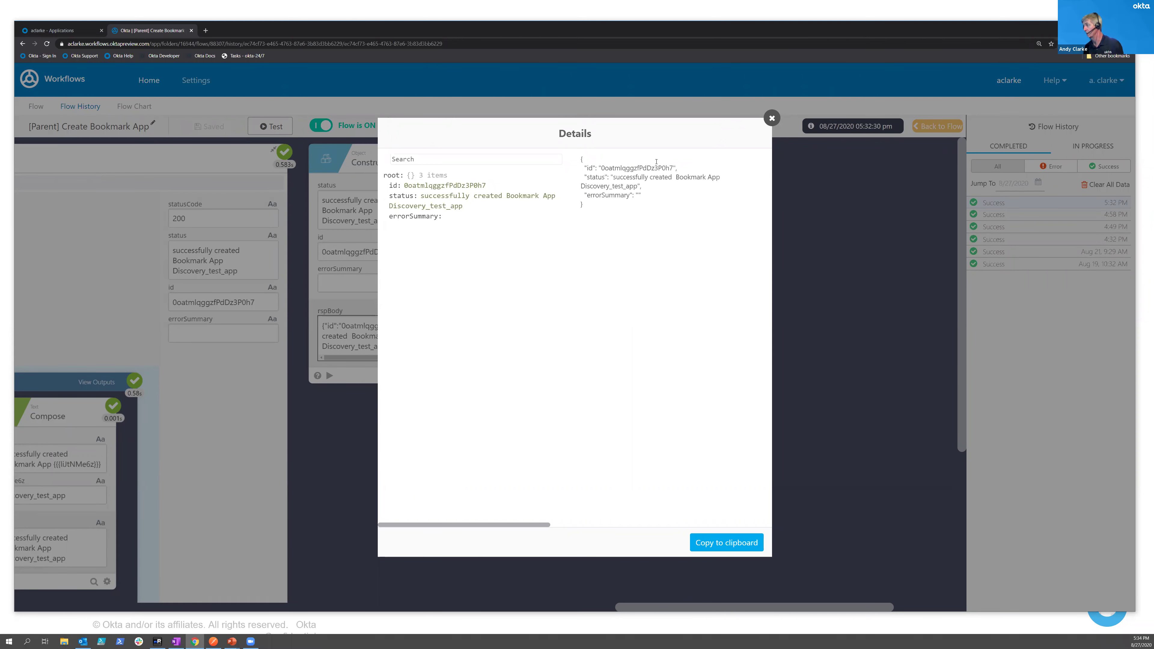
Step: Close the rspBody details and scroll to the Return Raw card showing statusCode 200
click(772, 119)
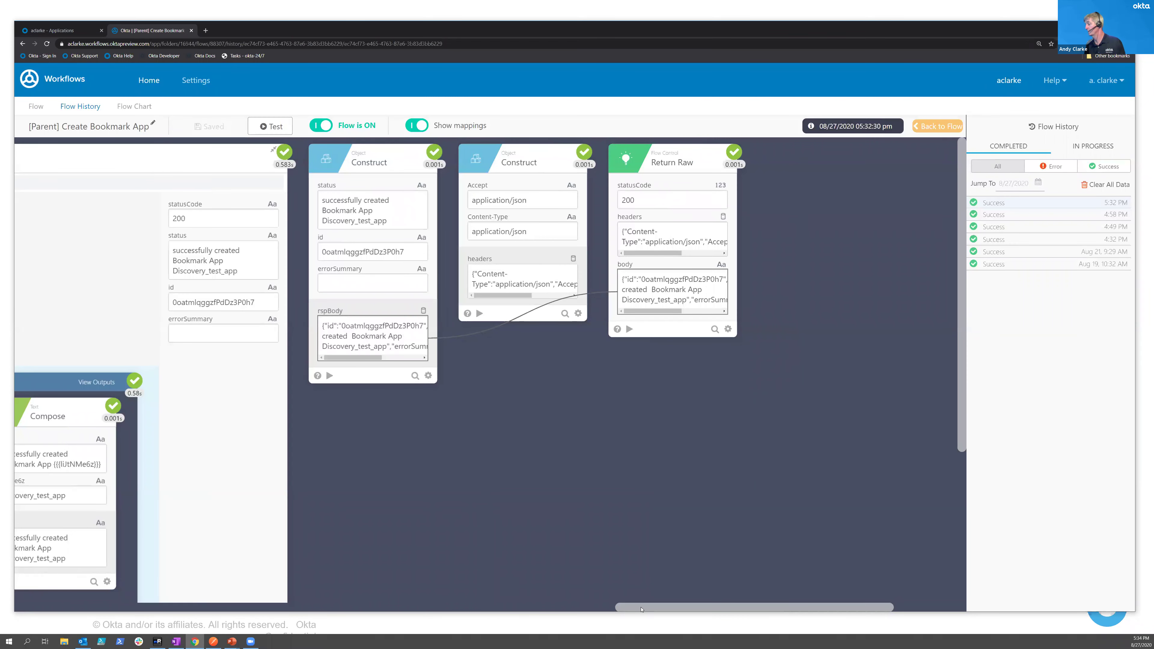
drag(632, 609, 591, 608)
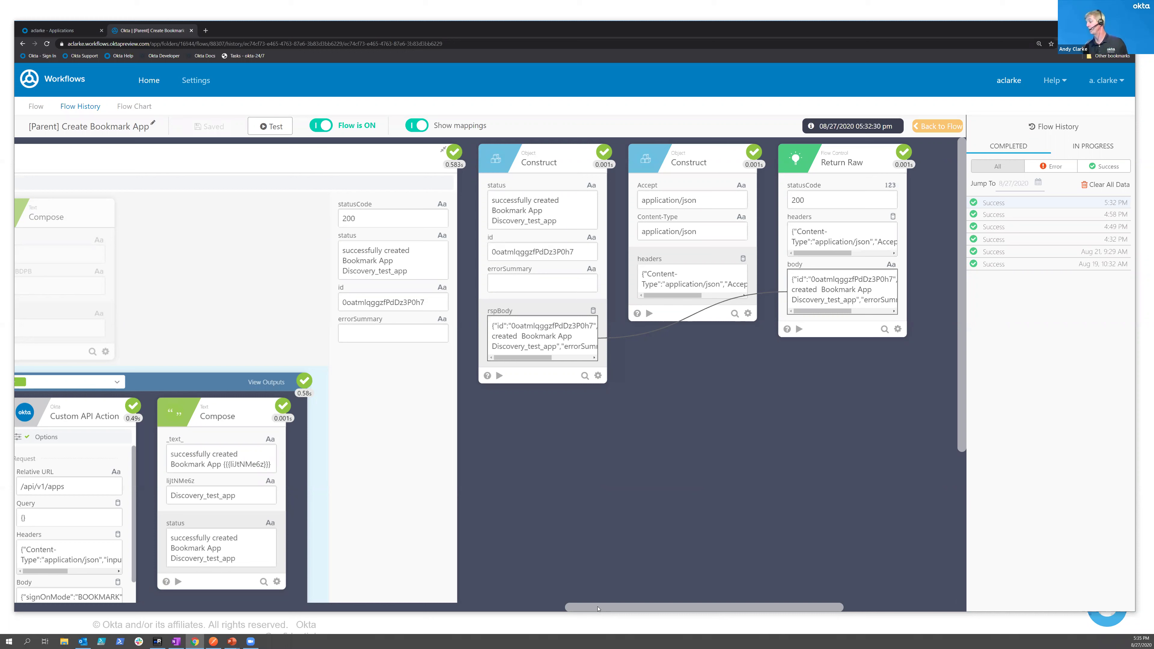
drag(596, 609, 595, 595)
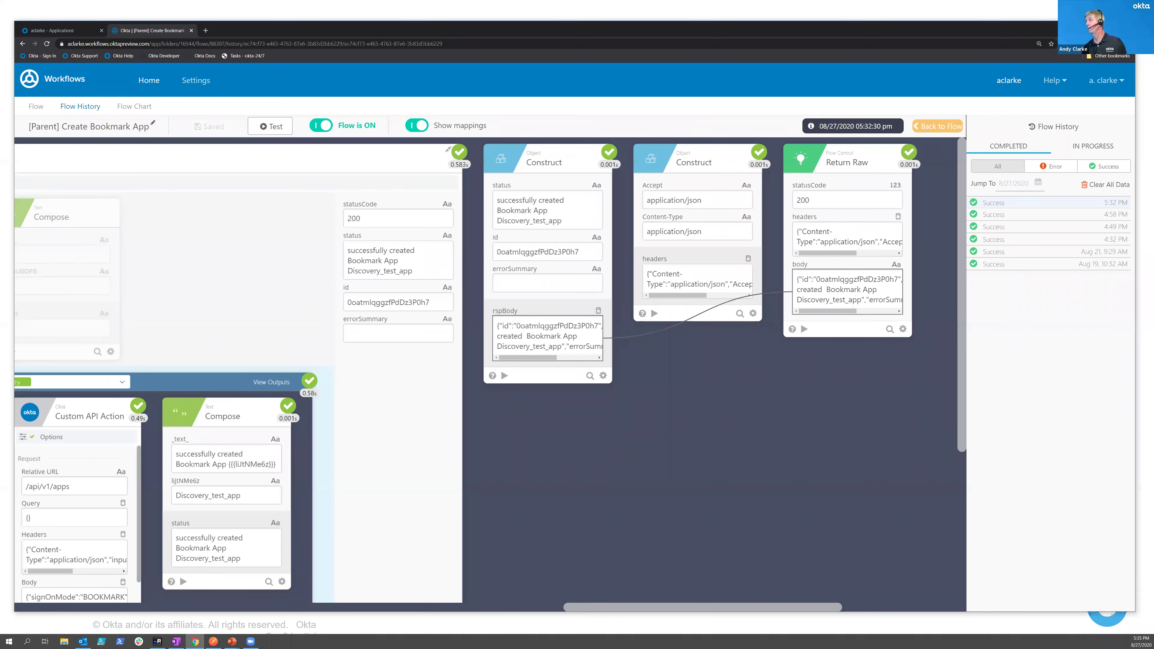